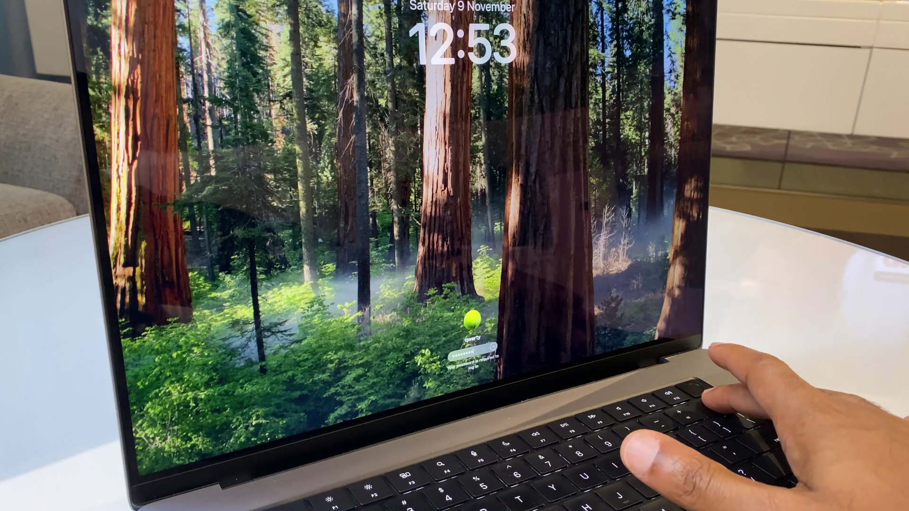
key(BackSpace)
key(BackSpace)
key(BackSpace)
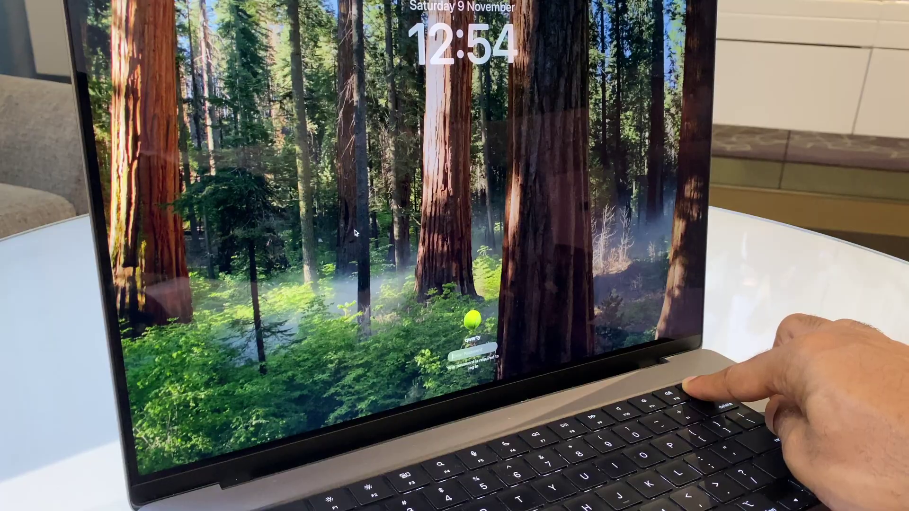
key(XF86PowerOff)
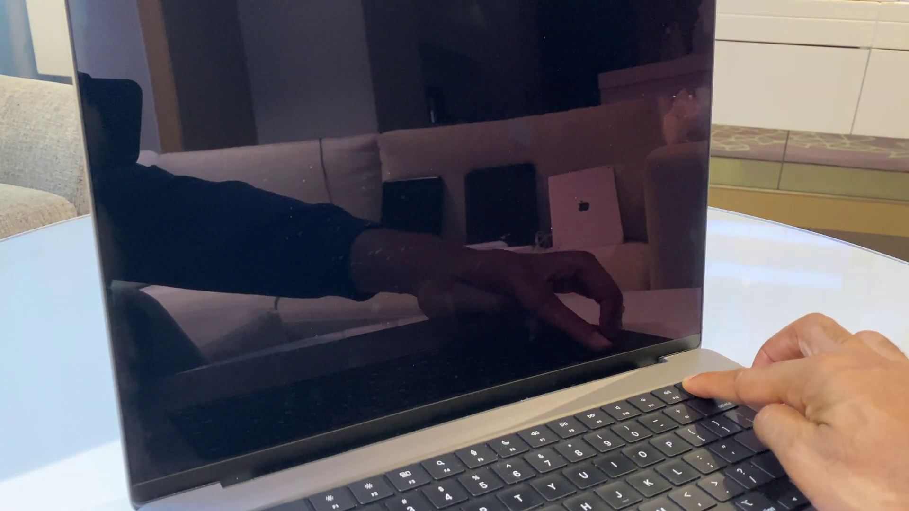
key(XF86PowerOff)
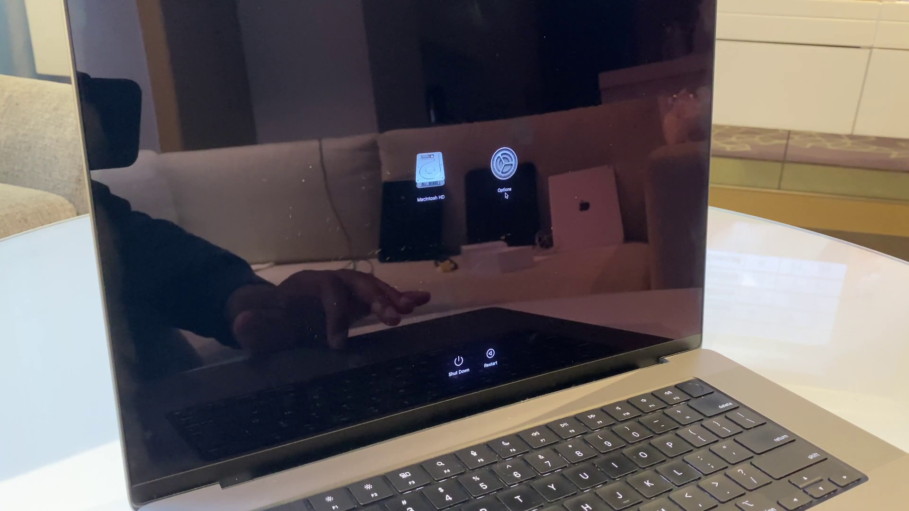
click(506, 193)
click(504, 212)
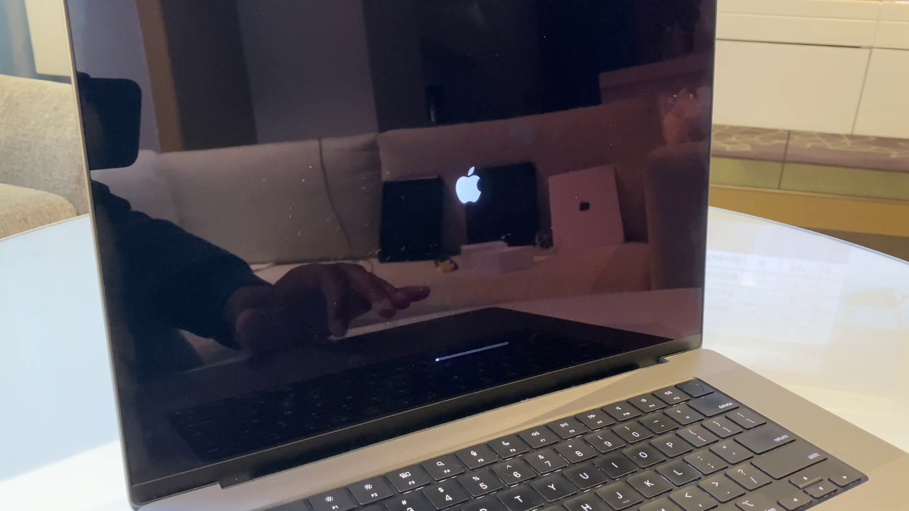